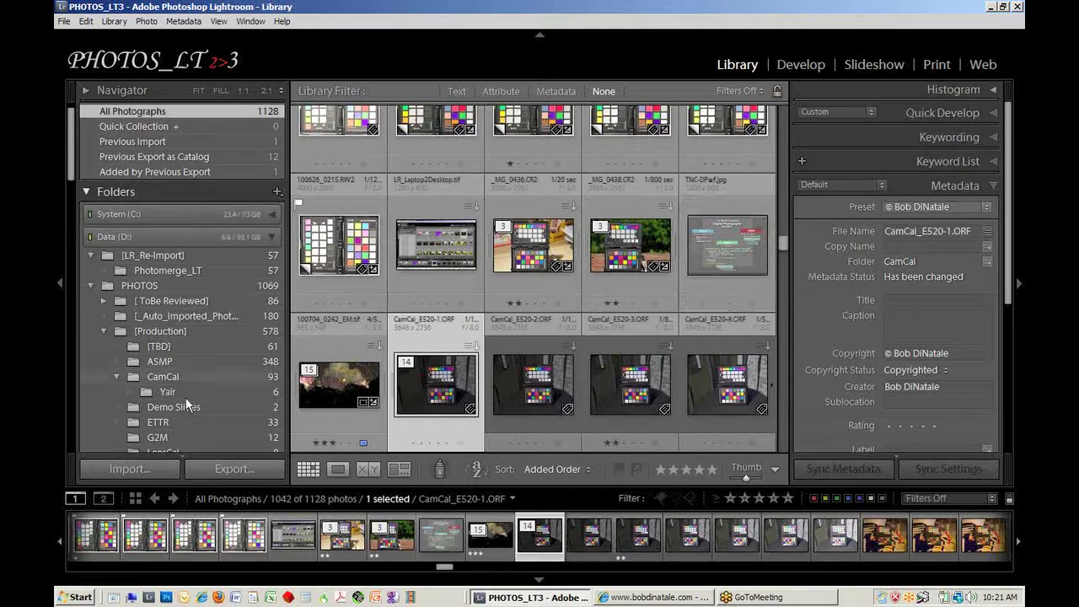
Step: Add 100626_0001.RW2 from the ETTR folder and dpBF_2hr-008.jpg from the ASMP folder to the Quick Collection, and display the collection
{"action": "left_click", "coordinate": [172, 418]}
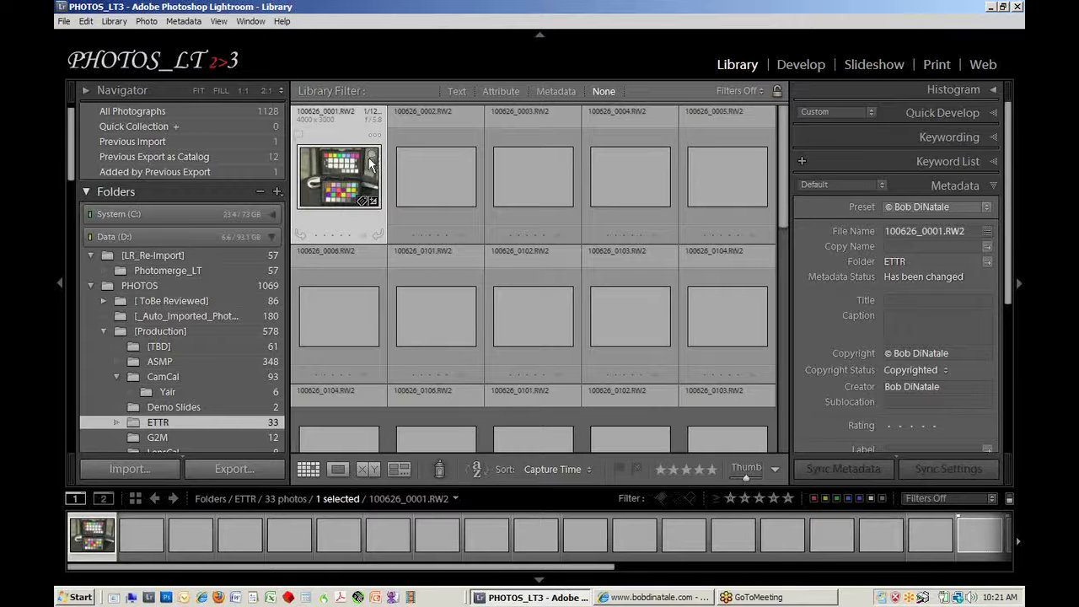
{"action": "left_click", "coordinate": [371, 156]}
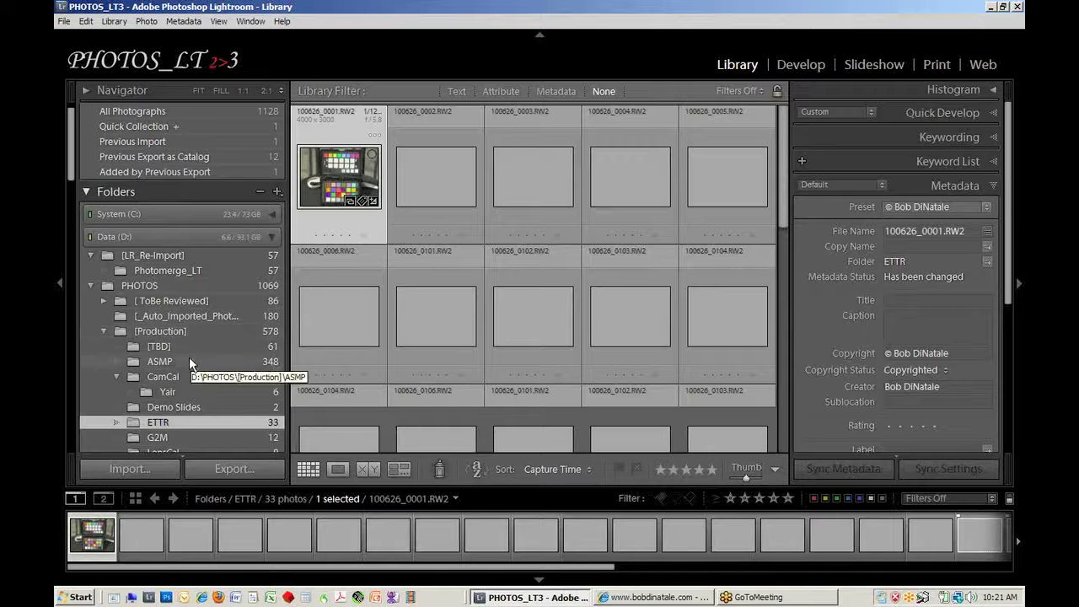
{"action": "left_click", "coordinate": [160, 361]}
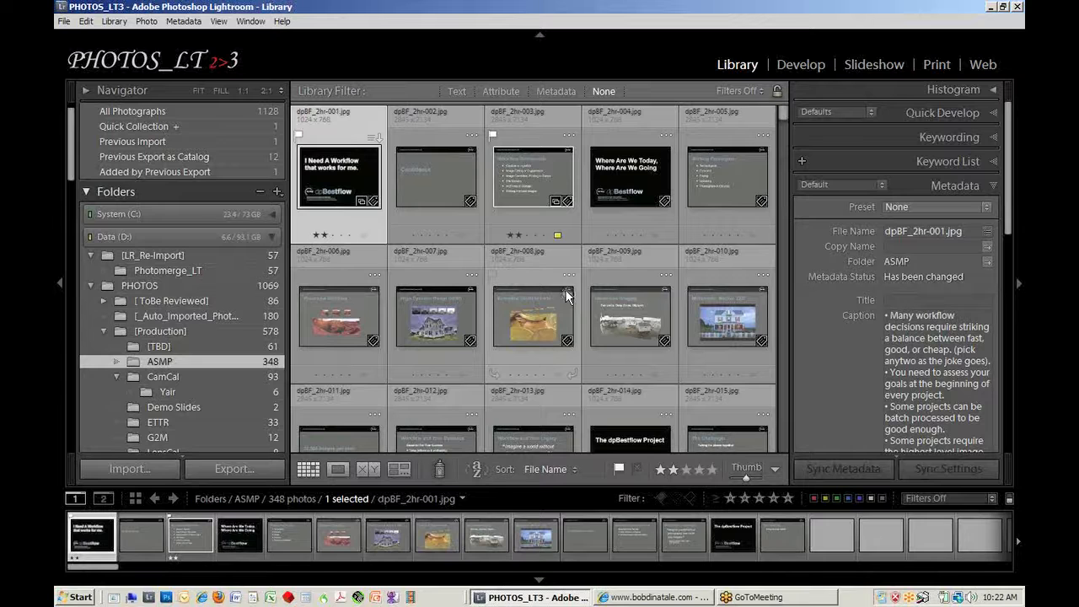
{"action": "left_click", "coordinate": [567, 293]}
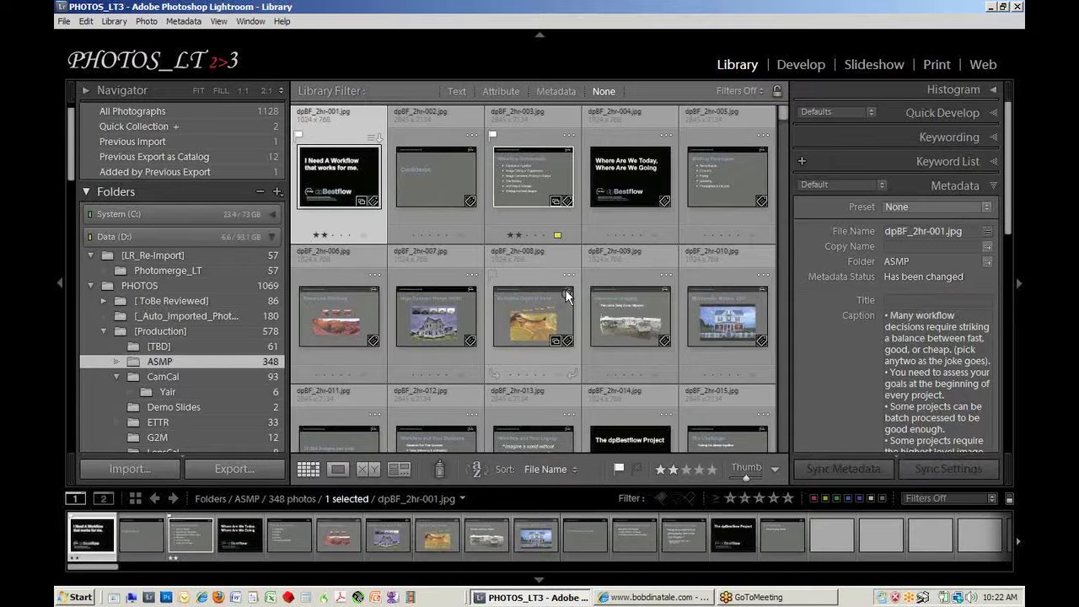
{"action": "left_click", "coordinate": [140, 125]}
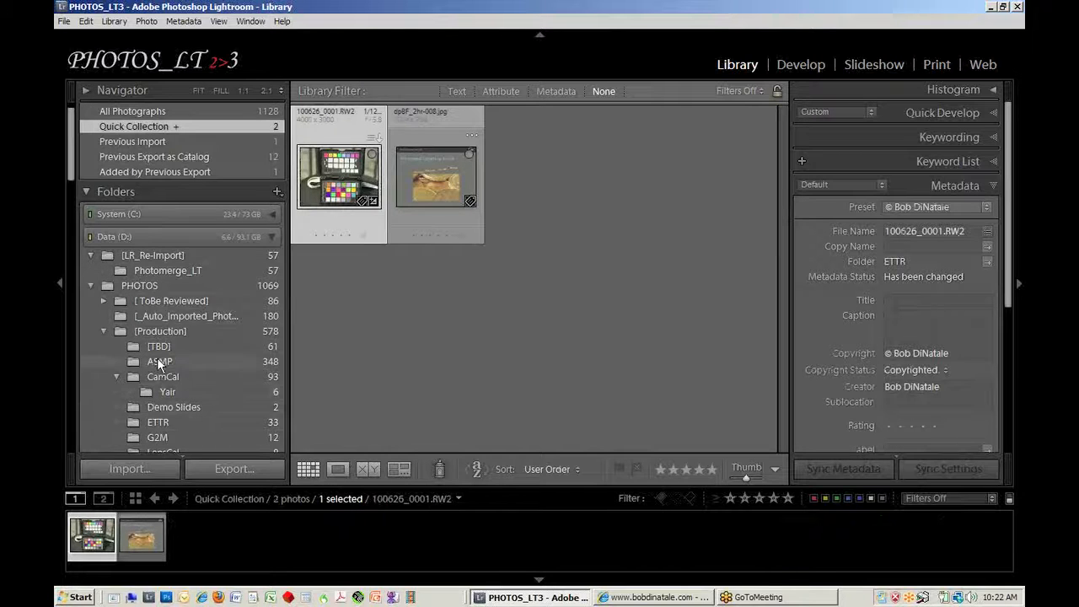
Step: Add 101121_0021.RW2 from the 2010-11-21 folder and the first X-ray image under [ToBe Reviewed] to the Quick Collection, and display it
{"action": "left_click", "coordinate": [104, 300]}
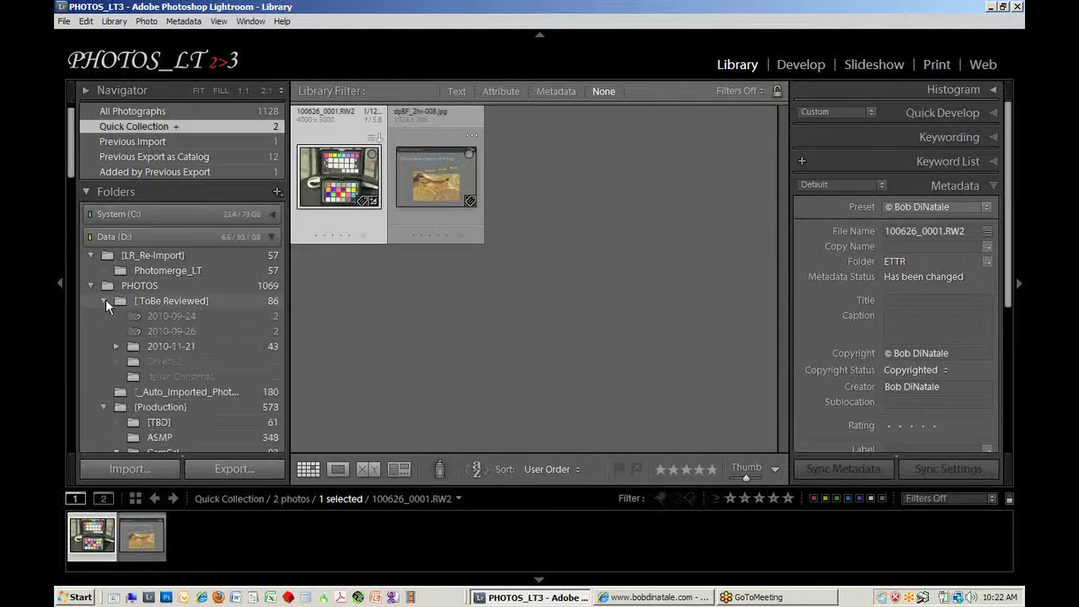
{"action": "left_click", "coordinate": [160, 346]}
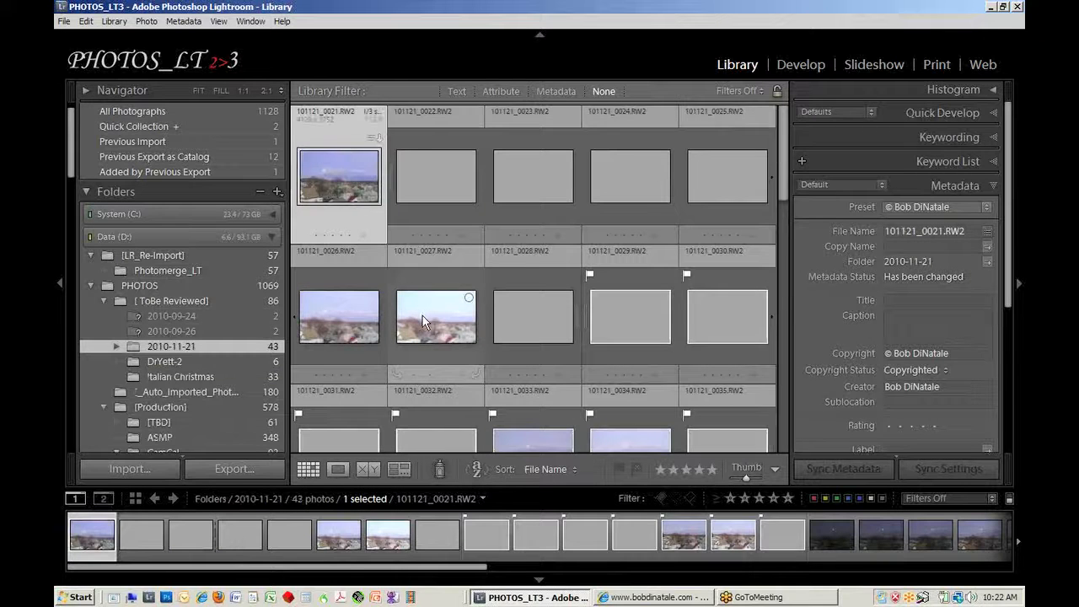
{"action": "key", "text": "e"}
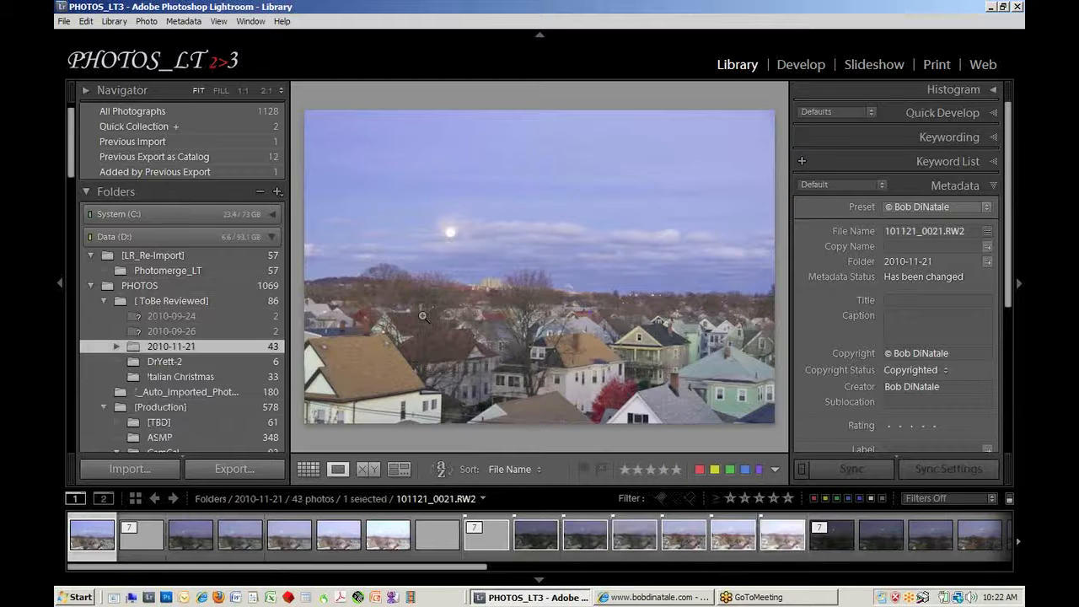
{"action": "key", "text": "g"}
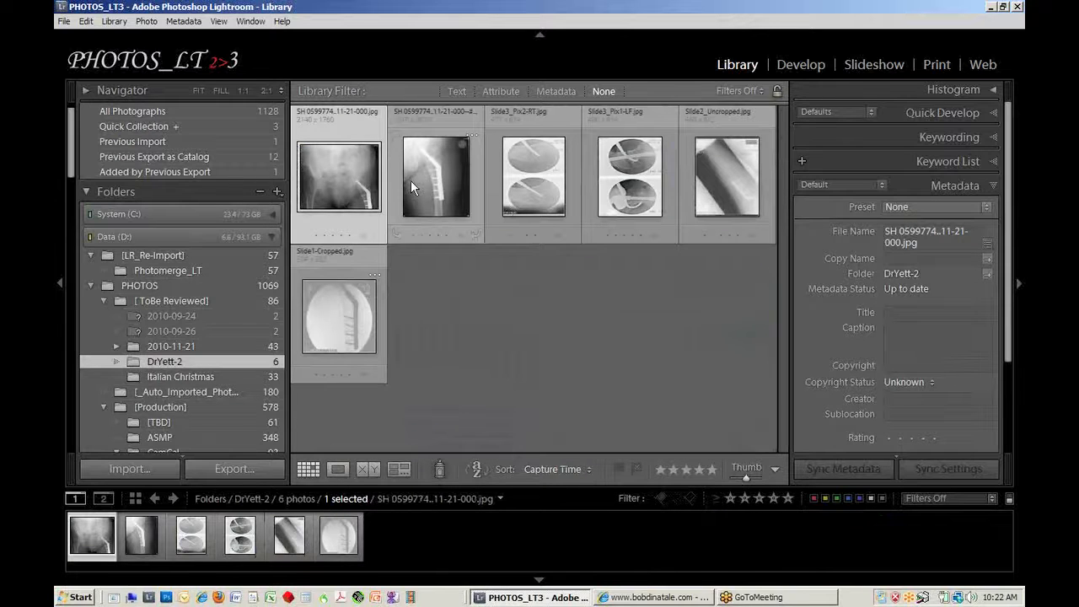
{"action": "key", "text": "b"}
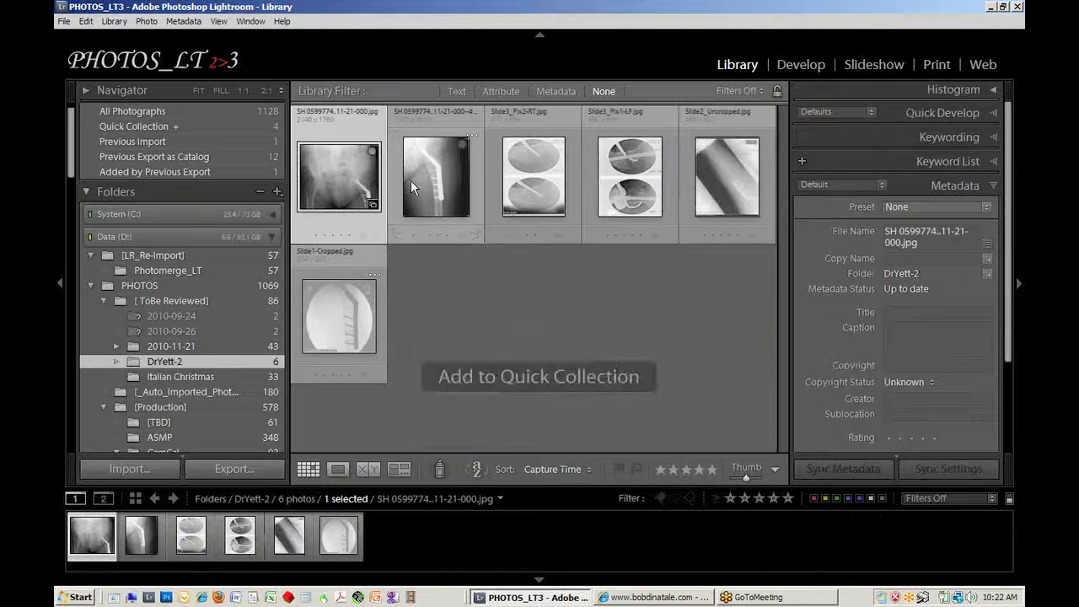
{"action": "left_click", "coordinate": [175, 126]}
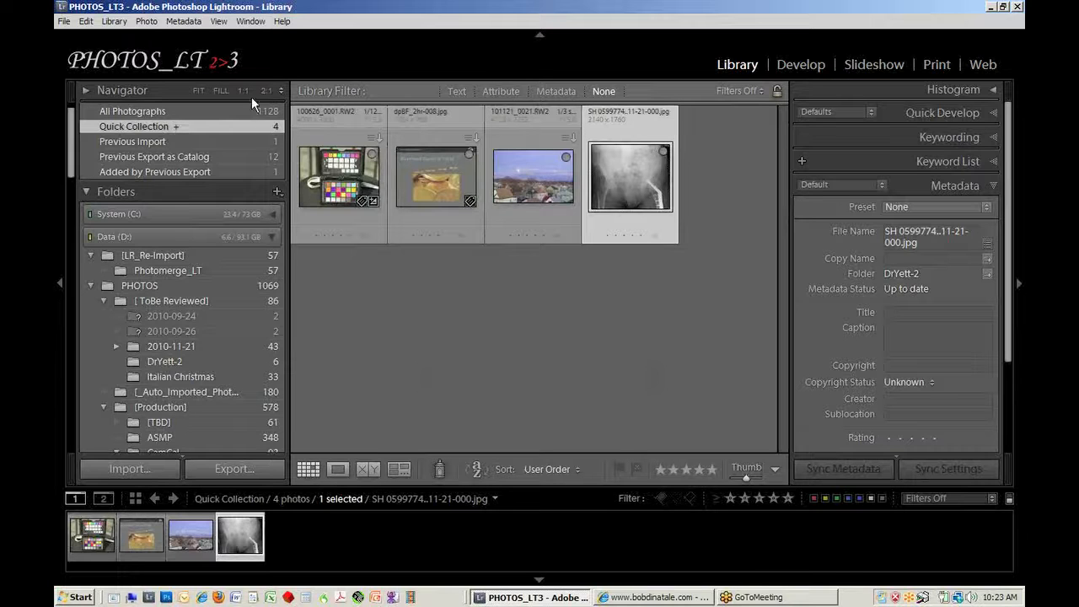
Step: Deselect all photos in the Quick Collection and start exporting it as a catalog named LRWB
{"action": "left_click", "coordinate": [455, 280]}
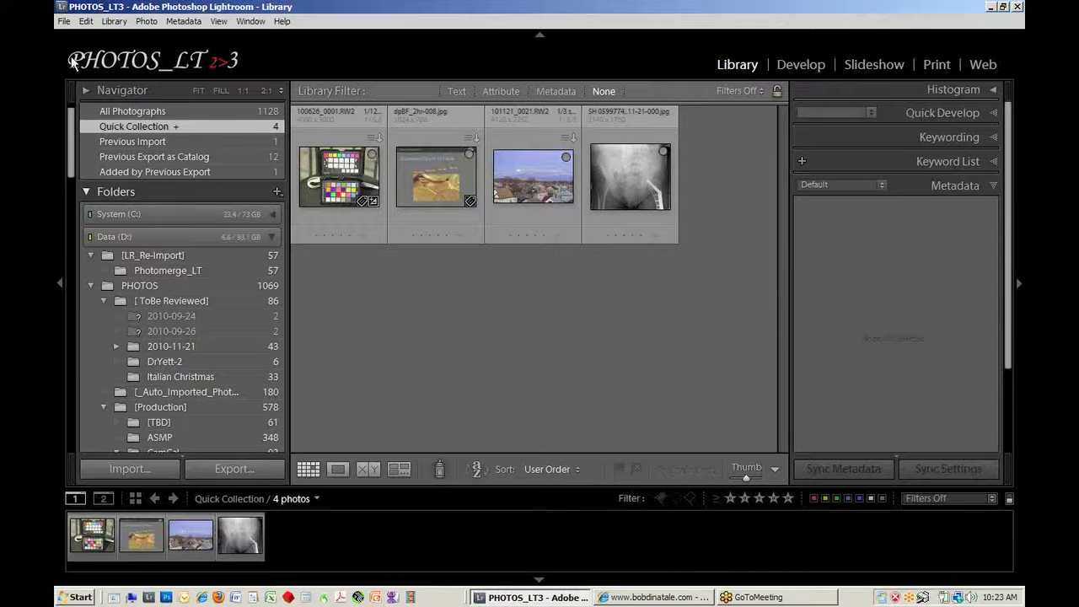
{"action": "left_click", "coordinate": [64, 21]}
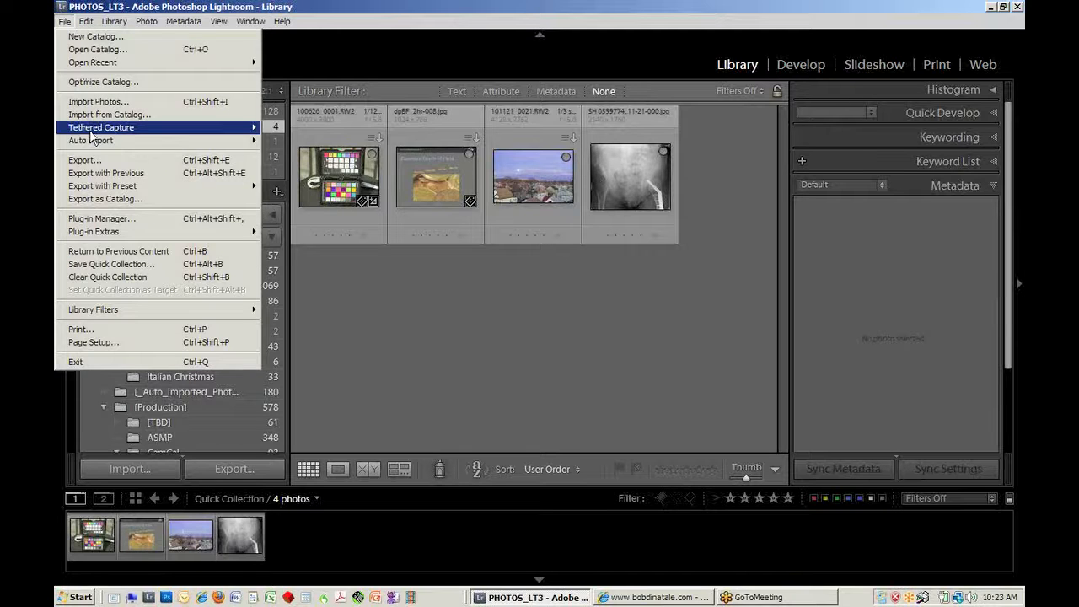
{"action": "left_click", "coordinate": [107, 201]}
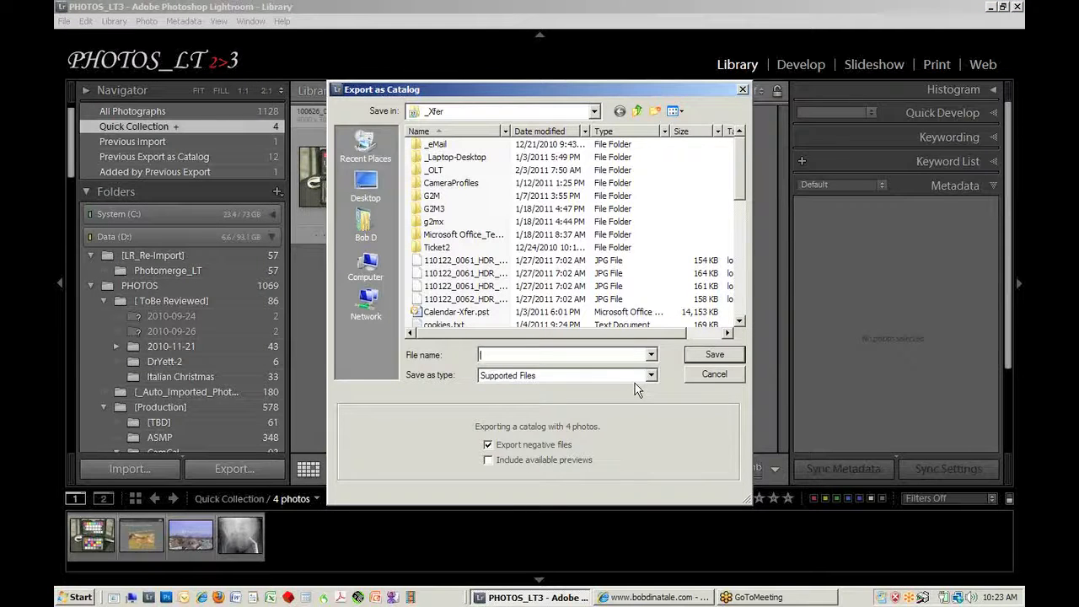
{"action": "type", "text": "LRW"}
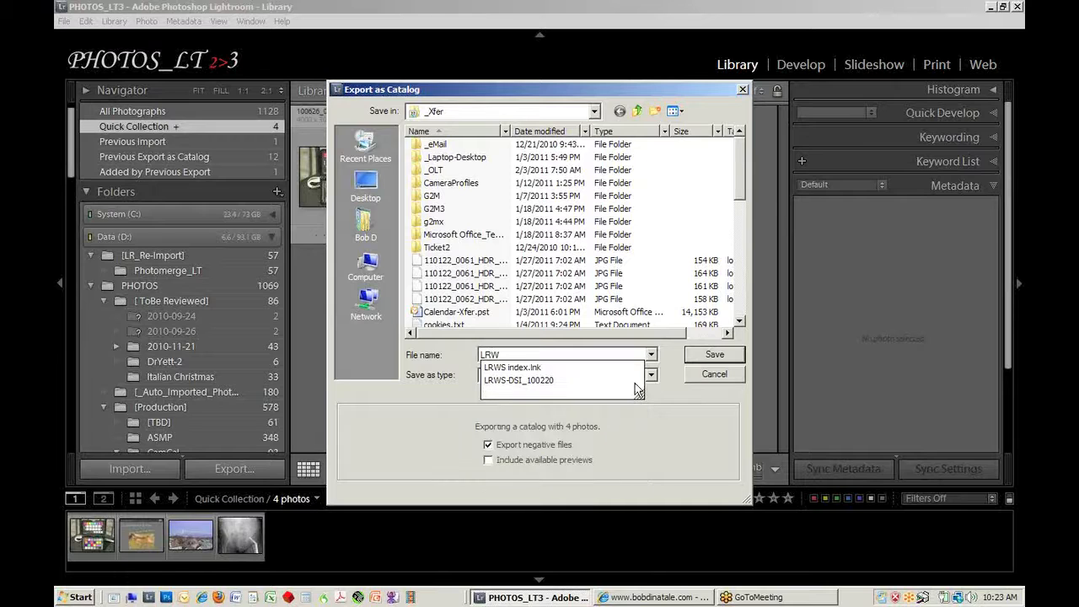
{"action": "type", "text": "B"}
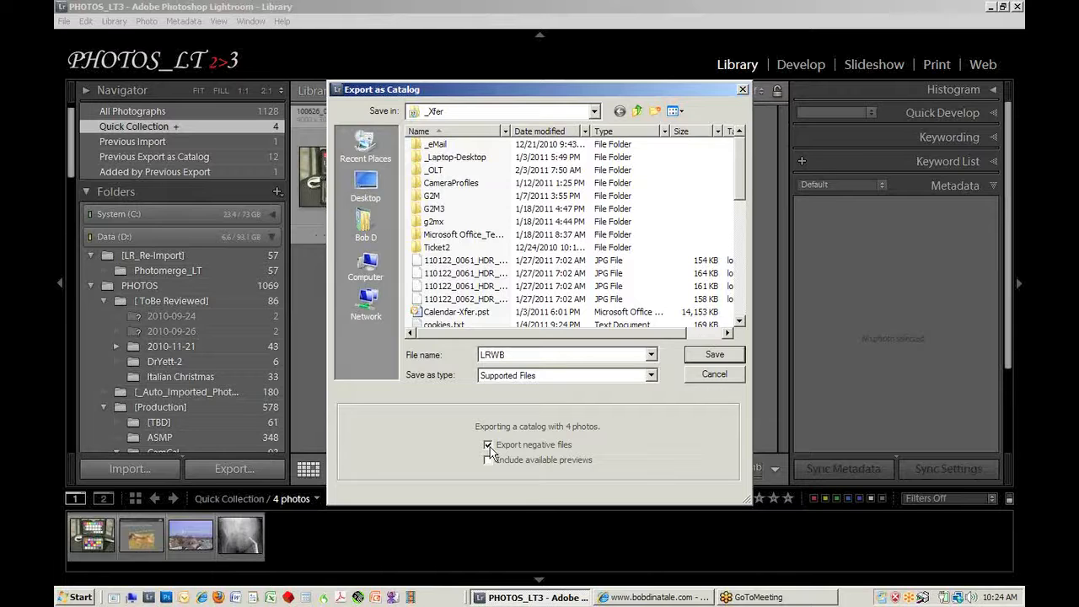
Step: Save the exported catalog to Removable Disk (E:) with the negative files included
{"action": "left_click", "coordinate": [597, 111]}
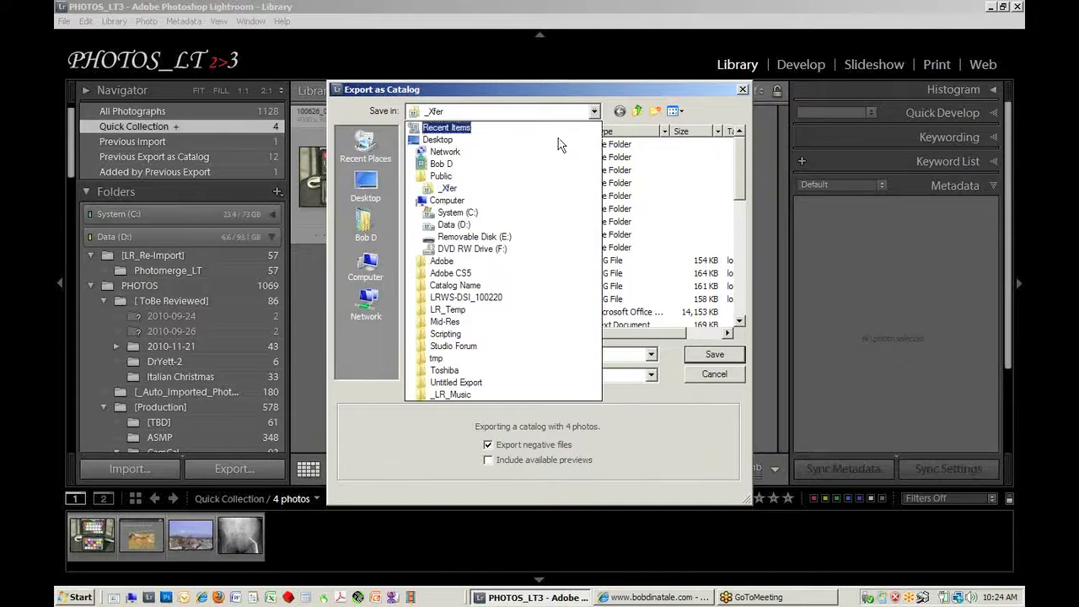
{"action": "left_click", "coordinate": [471, 237]}
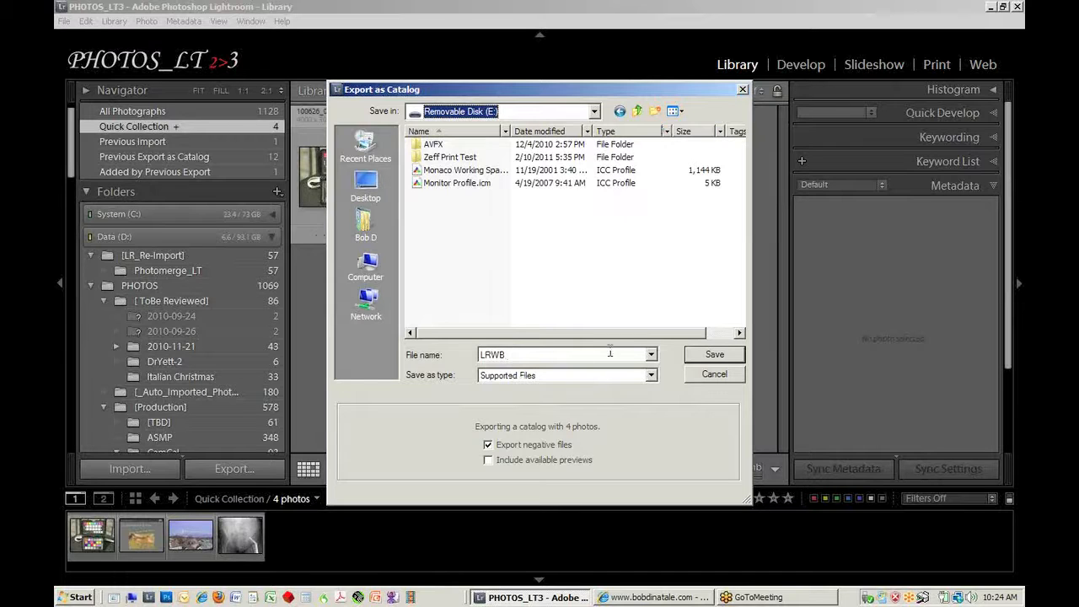
{"action": "left_click", "coordinate": [487, 445]}
{"action": "left_click", "coordinate": [715, 355]}
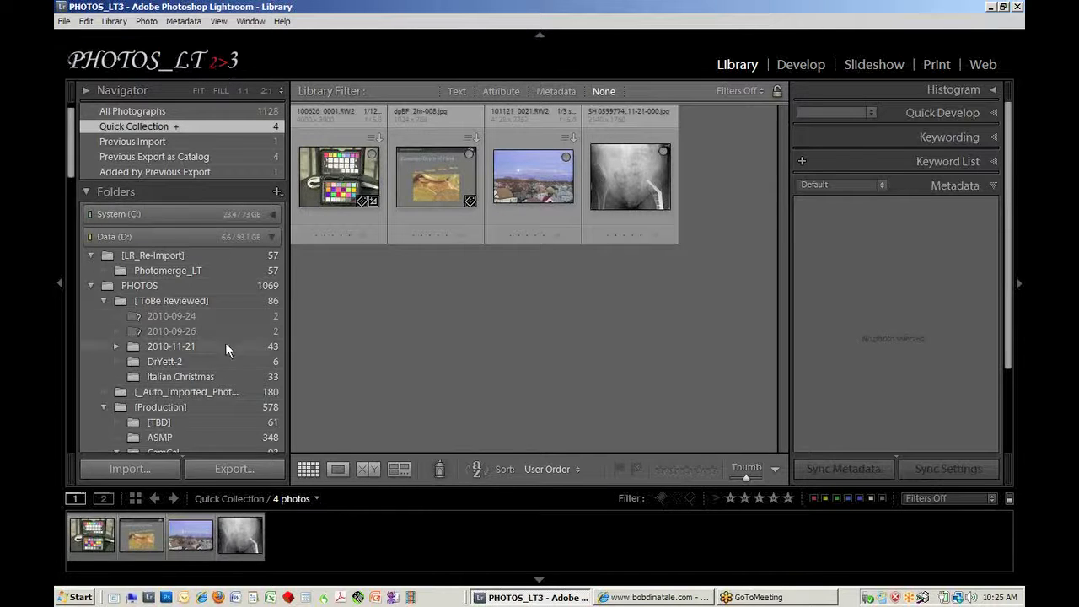
Step: Switch to the file explorer and examine the LRWB folder and its PHOTOS subfolders on Removable Disk (E:), and close the window
{"action": "left_click", "coordinate": [140, 596]}
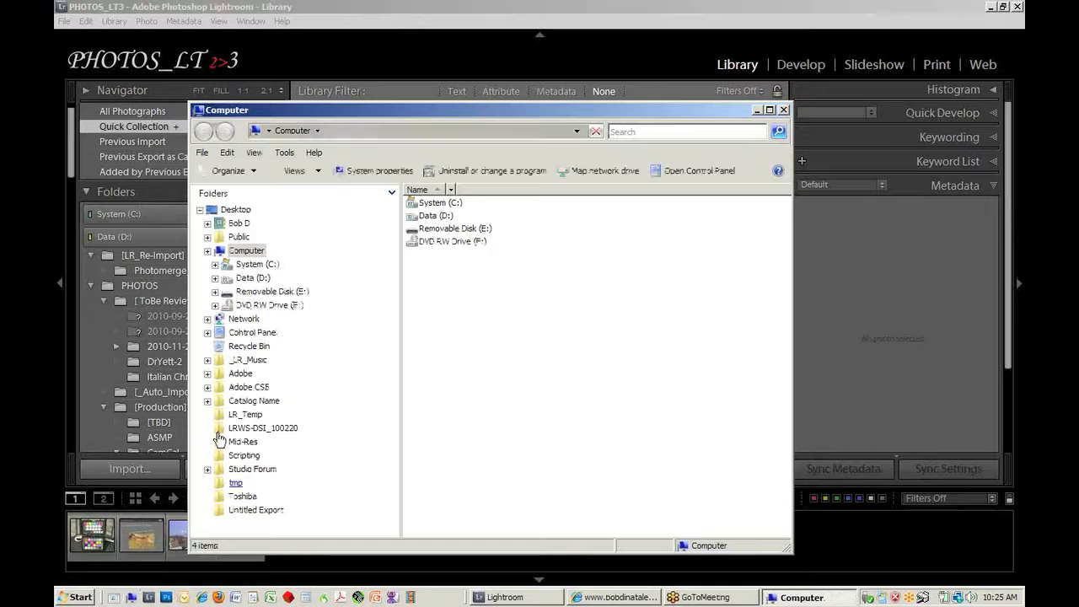
{"action": "left_click", "coordinate": [419, 233]}
{"action": "double_click", "coordinate": [418, 234]}
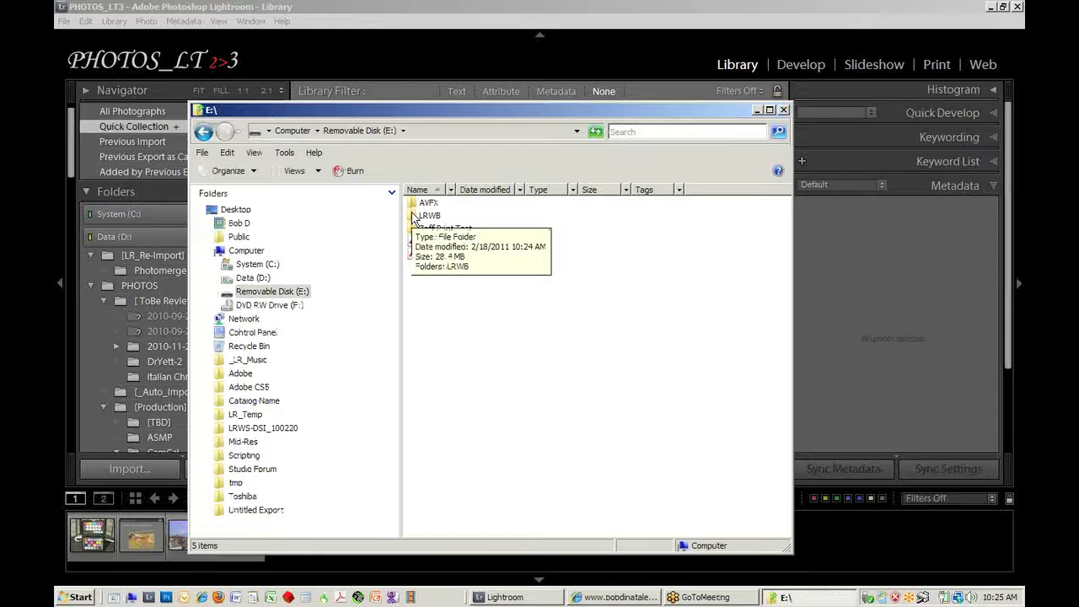
{"action": "left_click", "coordinate": [413, 217]}
{"action": "double_click", "coordinate": [413, 216]}
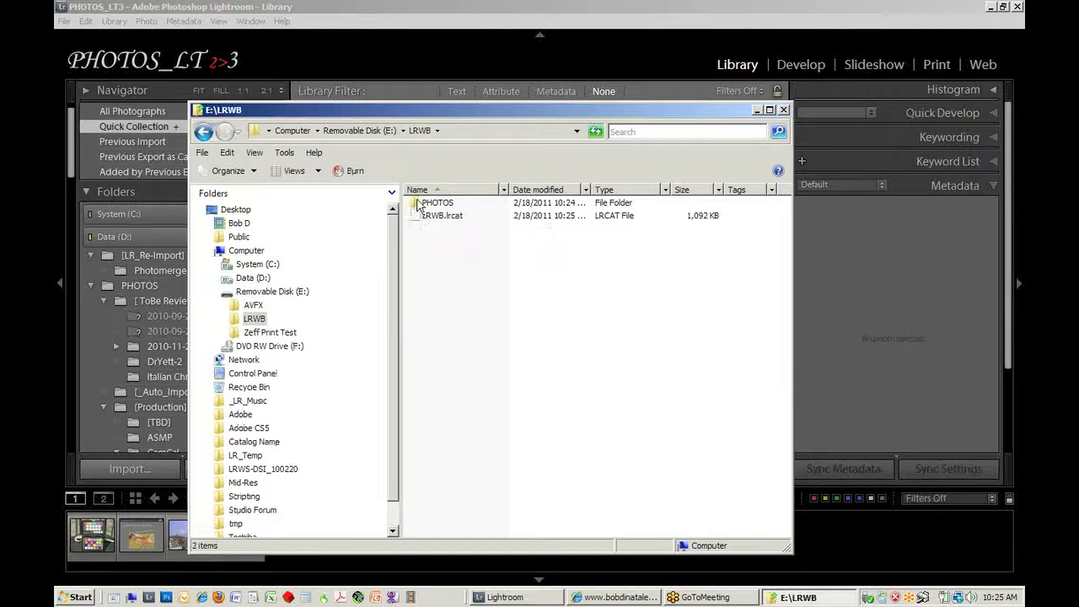
{"action": "double_click", "coordinate": [416, 204]}
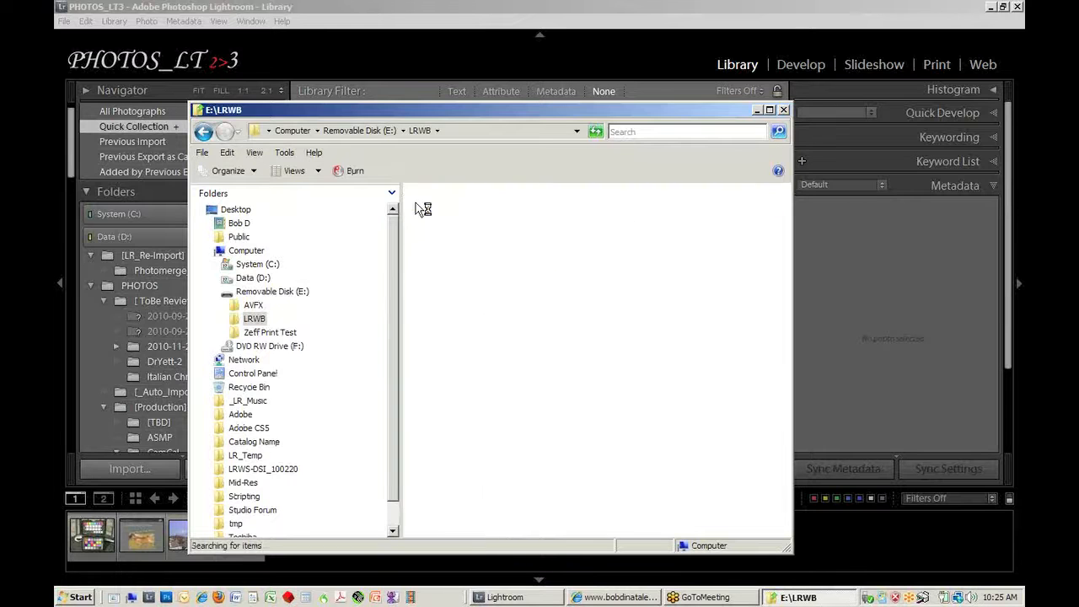
{"action": "double_click", "coordinate": [416, 204]}
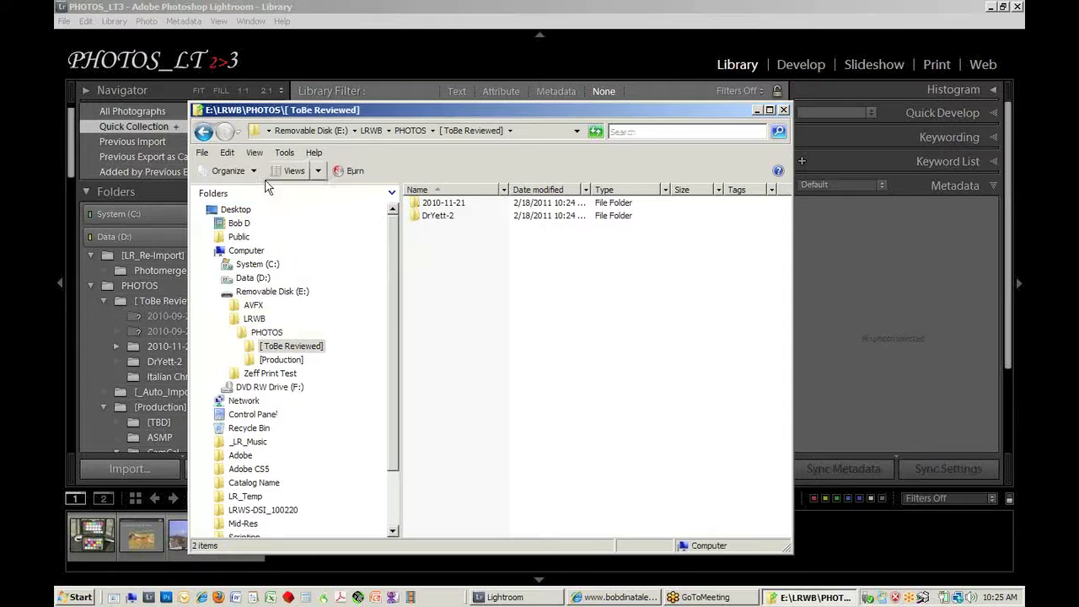
{"action": "left_click", "coordinate": [202, 134]}
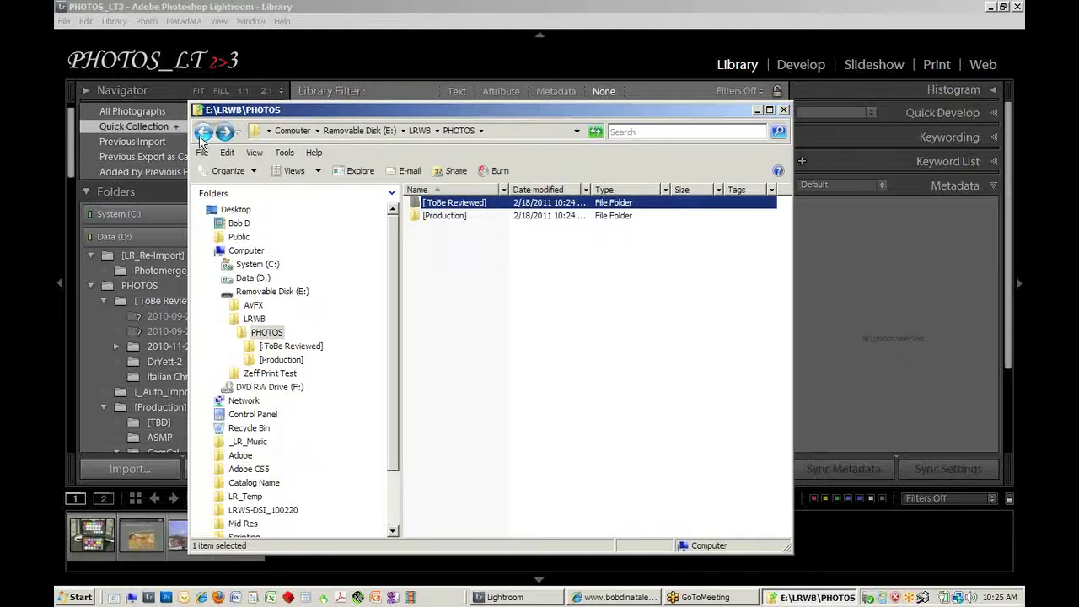
{"action": "left_click", "coordinate": [202, 133]}
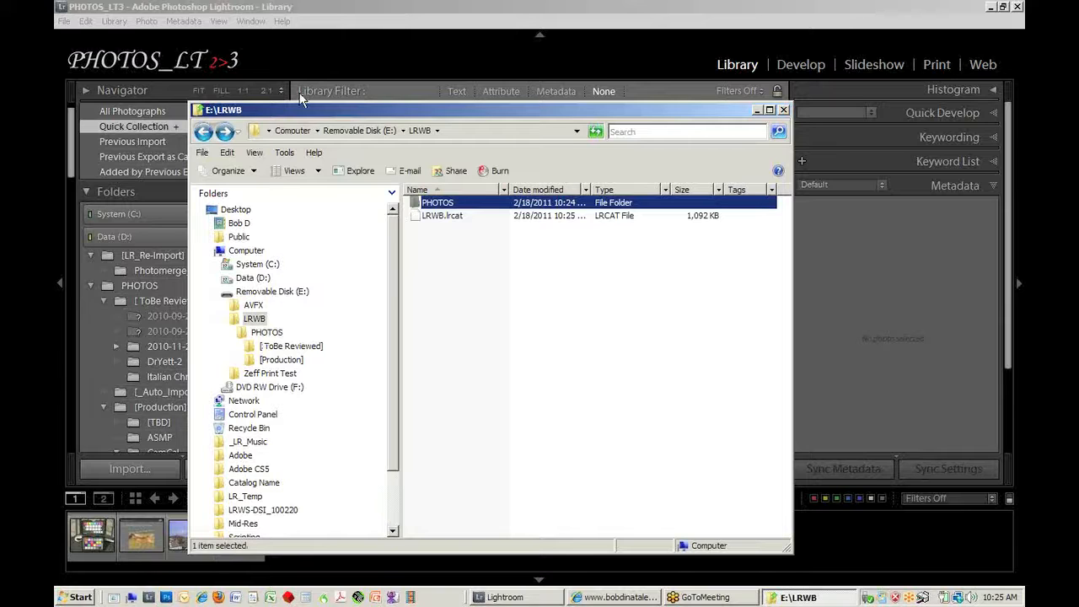
{"action": "left_click", "coordinate": [783, 111]}
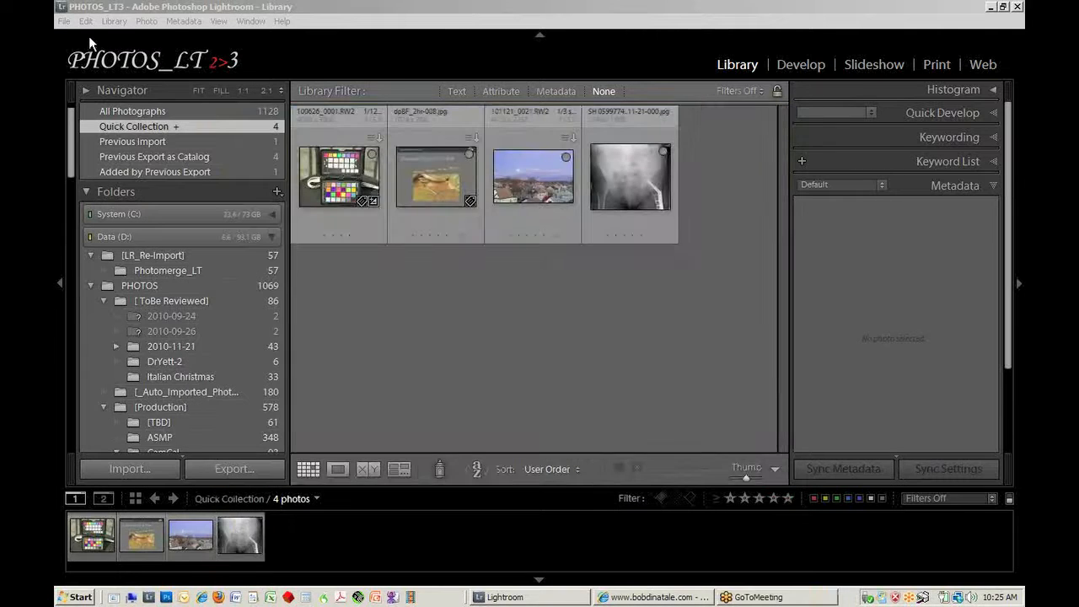
Step: Open the LRWB.lrcat catalog from the LRWB folder on Removable Disk (E:), skipping the current catalog's backup, and collapse the Collections list
{"action": "left_click", "coordinate": [63, 21]}
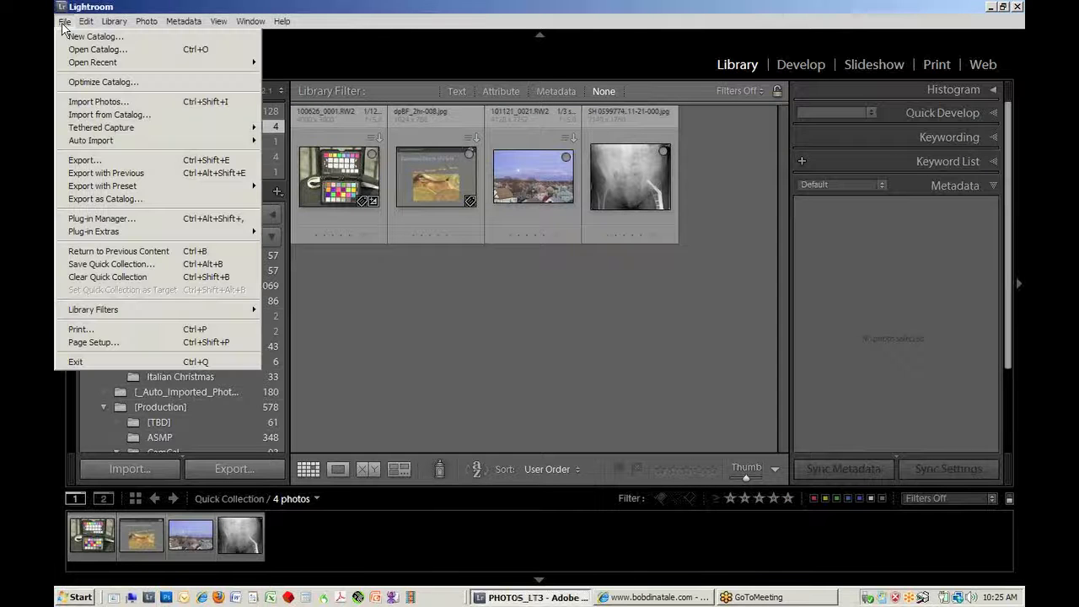
{"action": "left_click", "coordinate": [84, 45]}
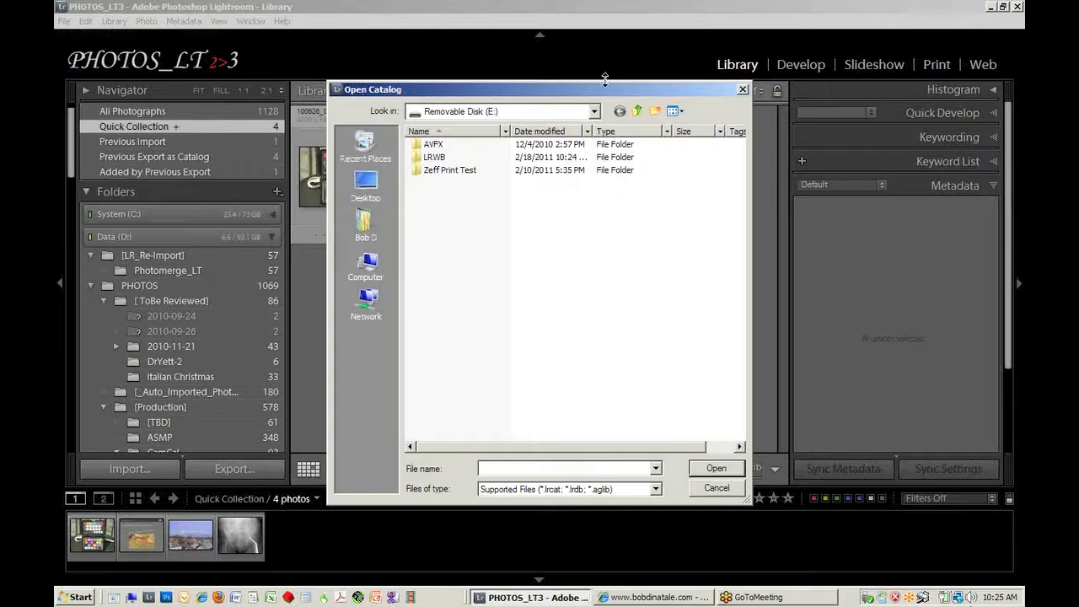
{"action": "left_click", "coordinate": [594, 110]}
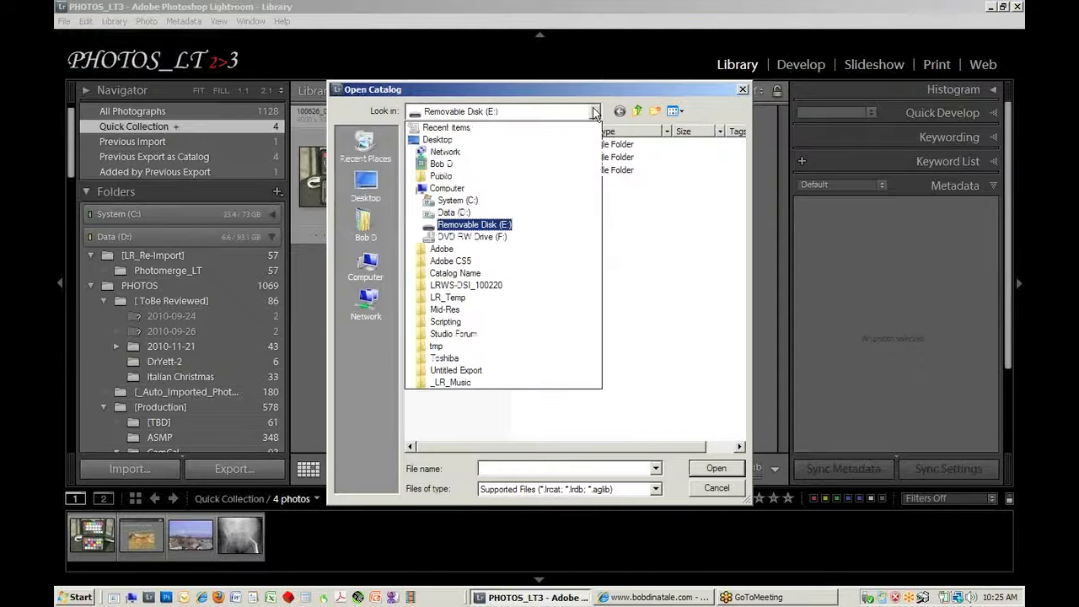
{"action": "left_click", "coordinate": [464, 226]}
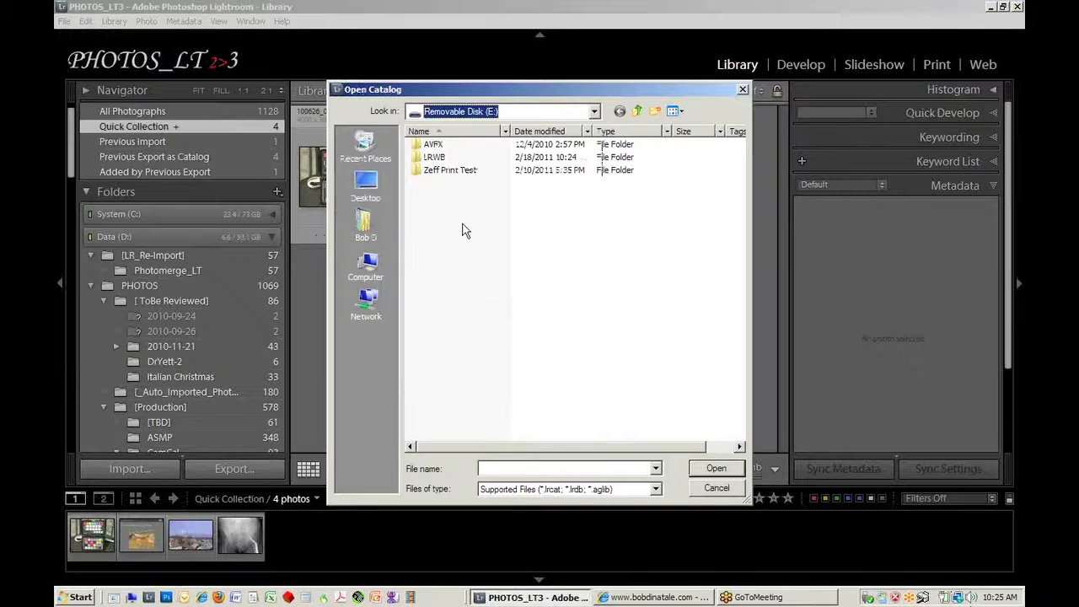
{"action": "double_click", "coordinate": [429, 160]}
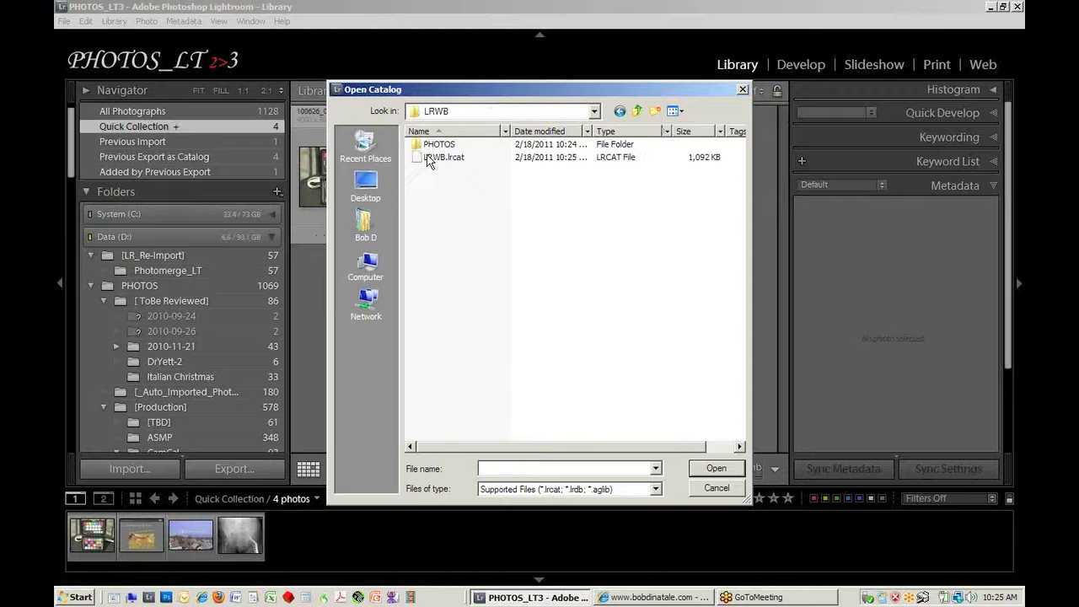
{"action": "left_click", "coordinate": [431, 158]}
{"action": "left_click", "coordinate": [716, 468]}
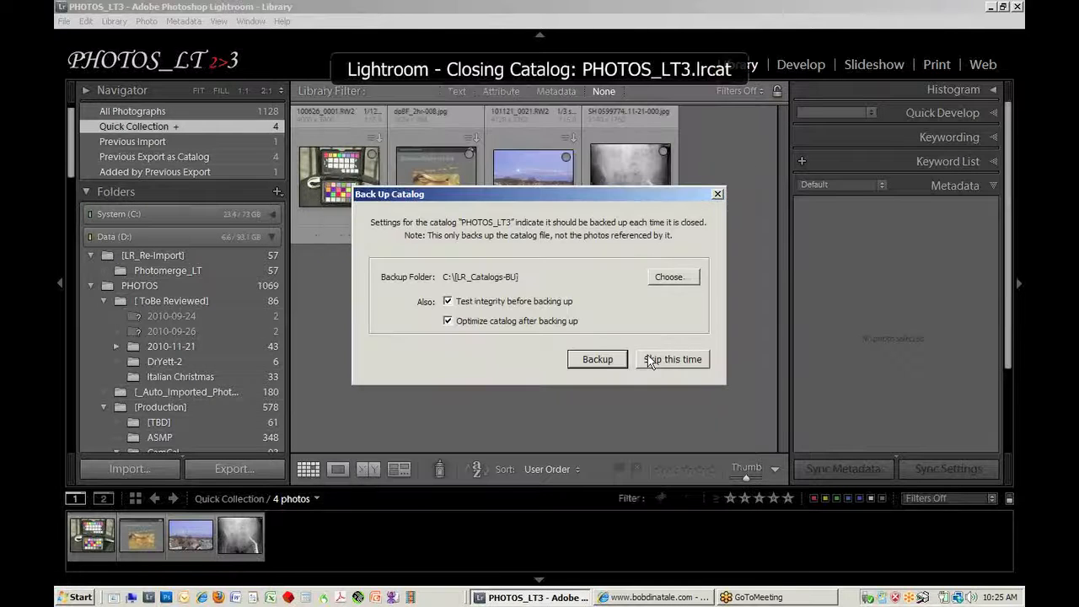
{"action": "left_click", "coordinate": [650, 357]}
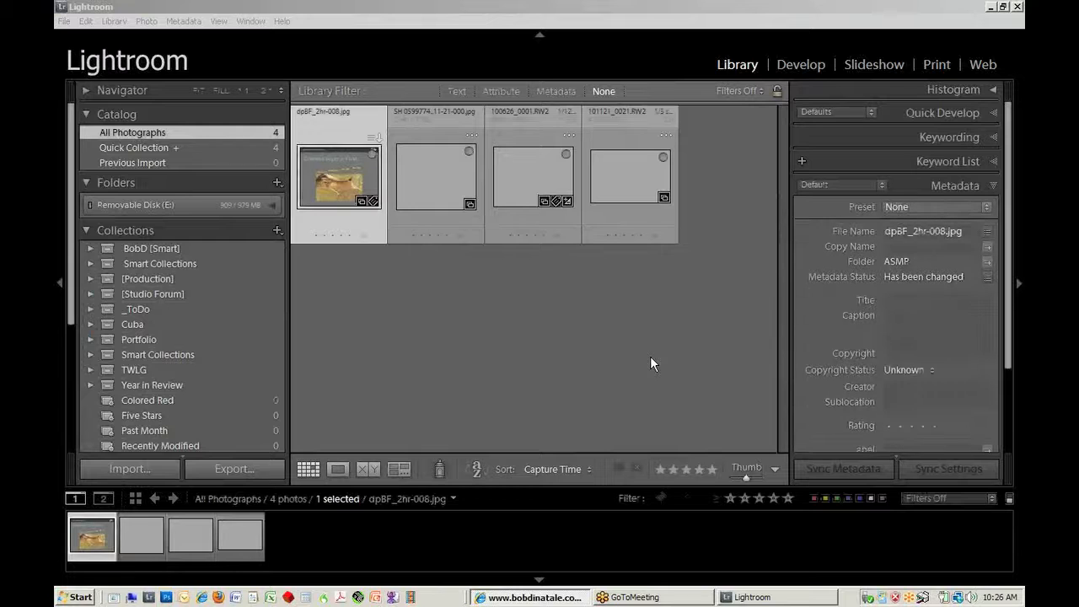
{"action": "left_click", "coordinate": [85, 226]}
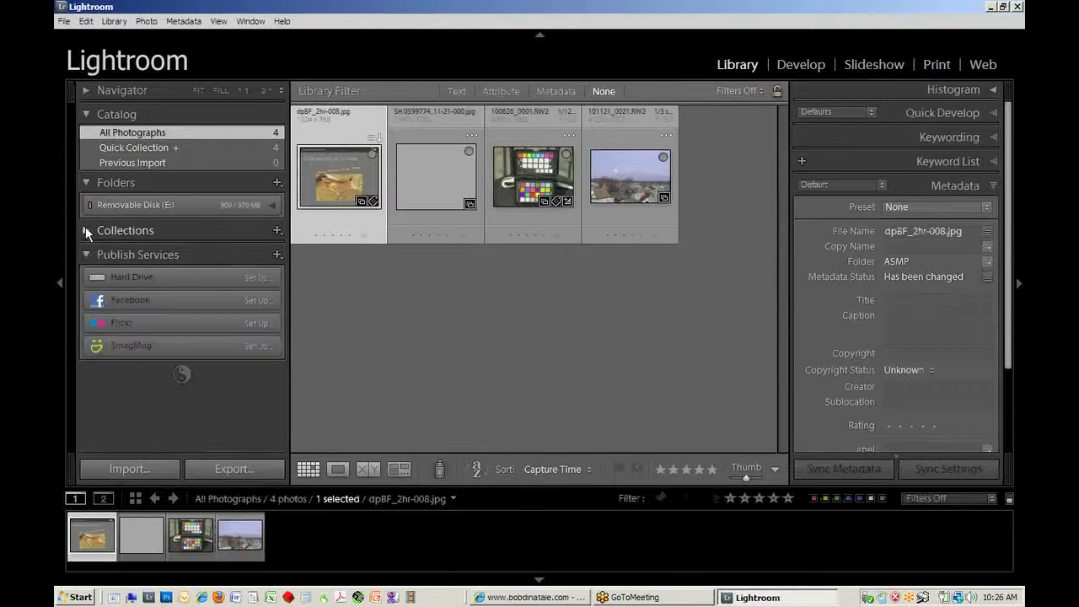
Step: Examine the folder tree on Removable Disk (E:), viewing the photos in both [ToBe Reviewed] subfolders and in the parent PHOTOS folder
{"action": "left_click", "coordinate": [274, 205]}
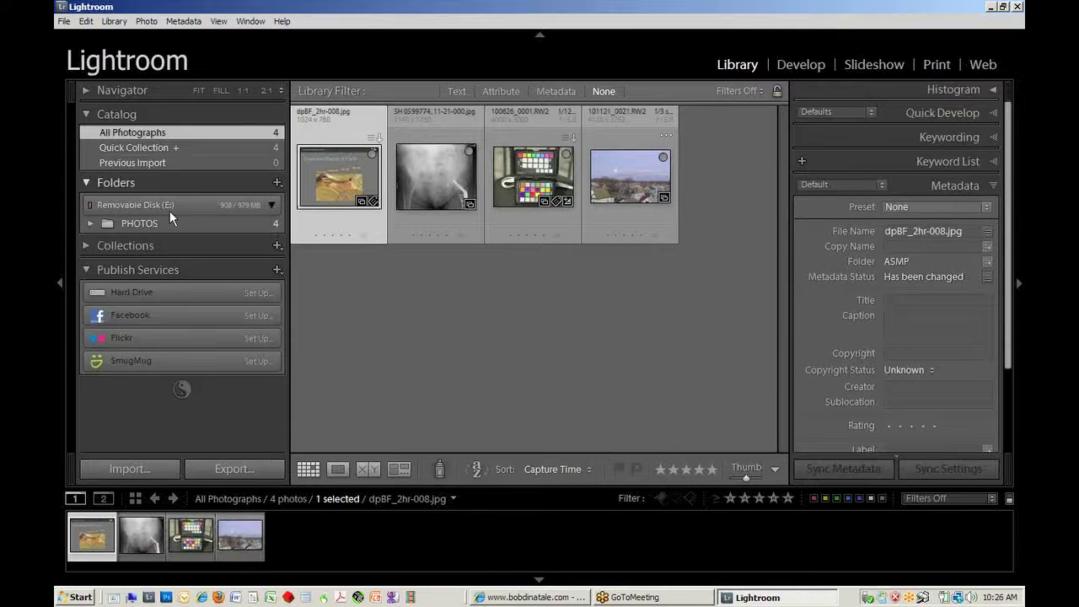
{"action": "left_click", "coordinate": [89, 221]}
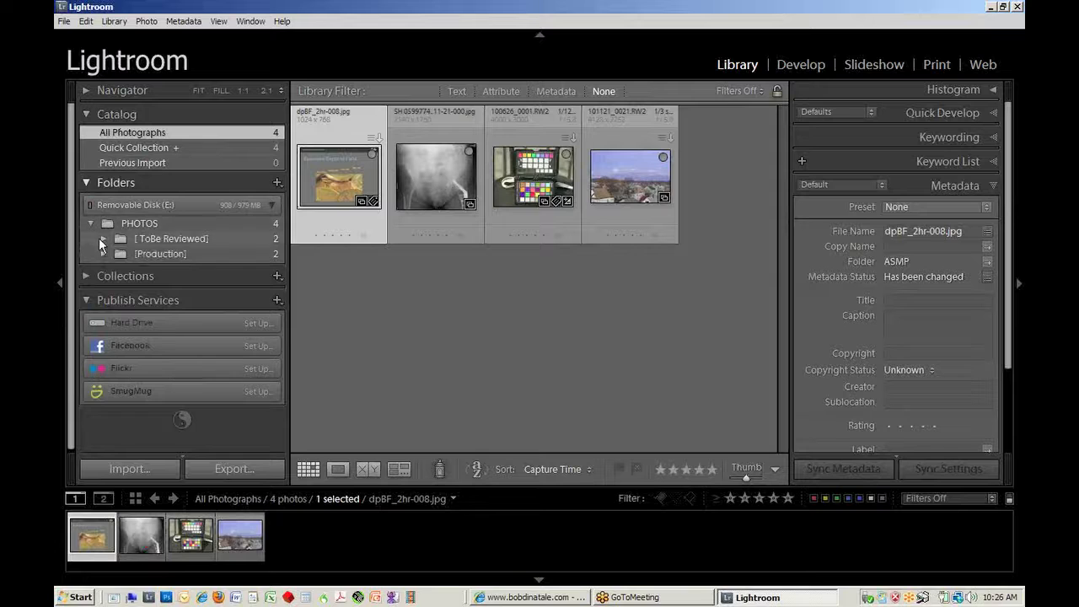
{"action": "left_click", "coordinate": [103, 238]}
{"action": "left_click", "coordinate": [158, 268]}
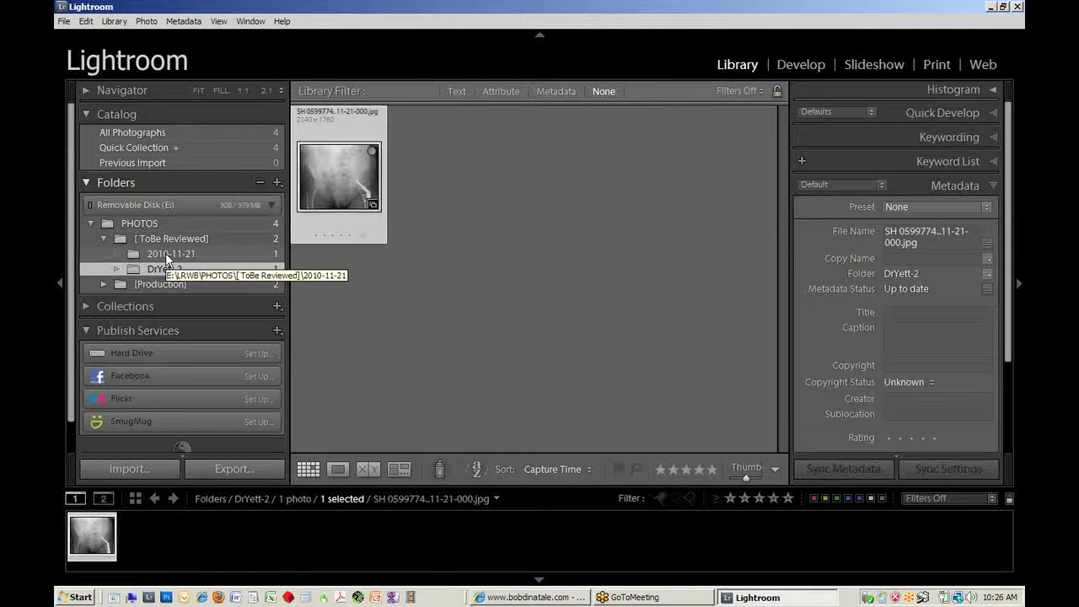
{"action": "left_click", "coordinate": [165, 253]}
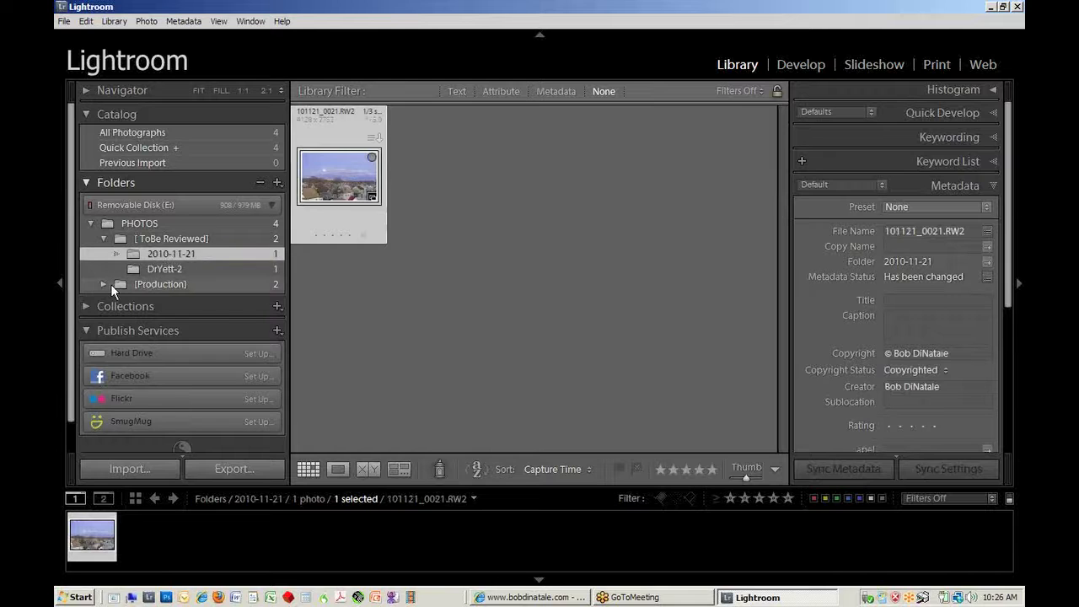
{"action": "left_click", "coordinate": [232, 218]}
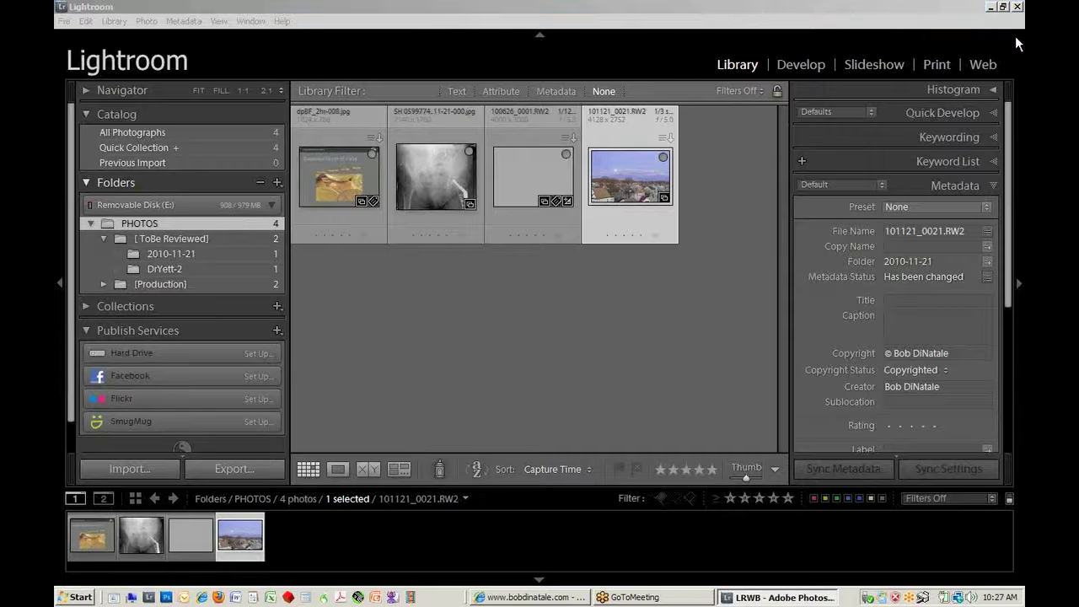
{"action": "left_click", "coordinate": [232, 217]}
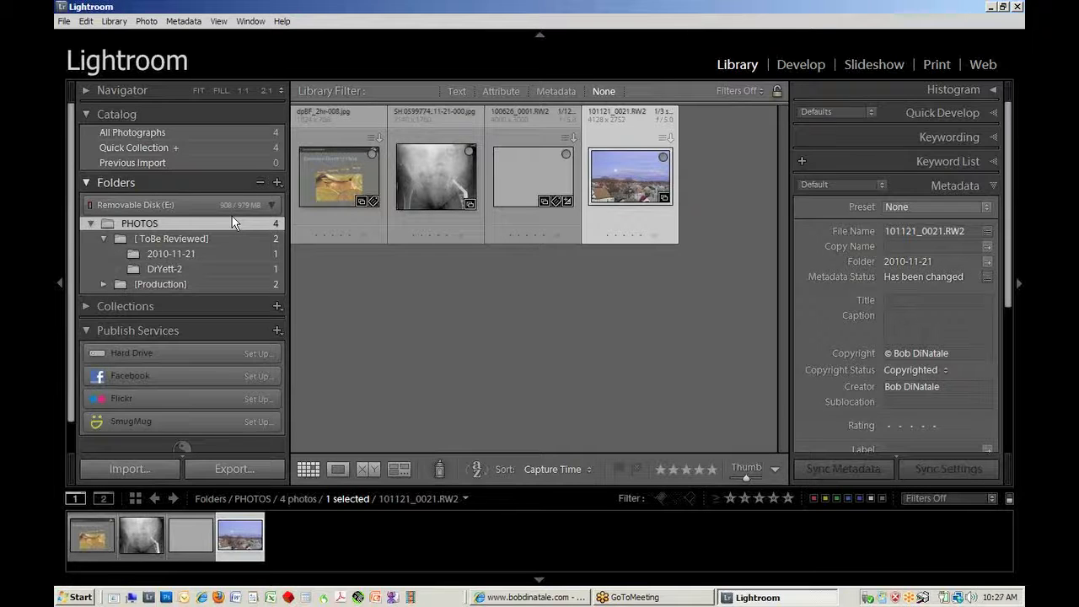